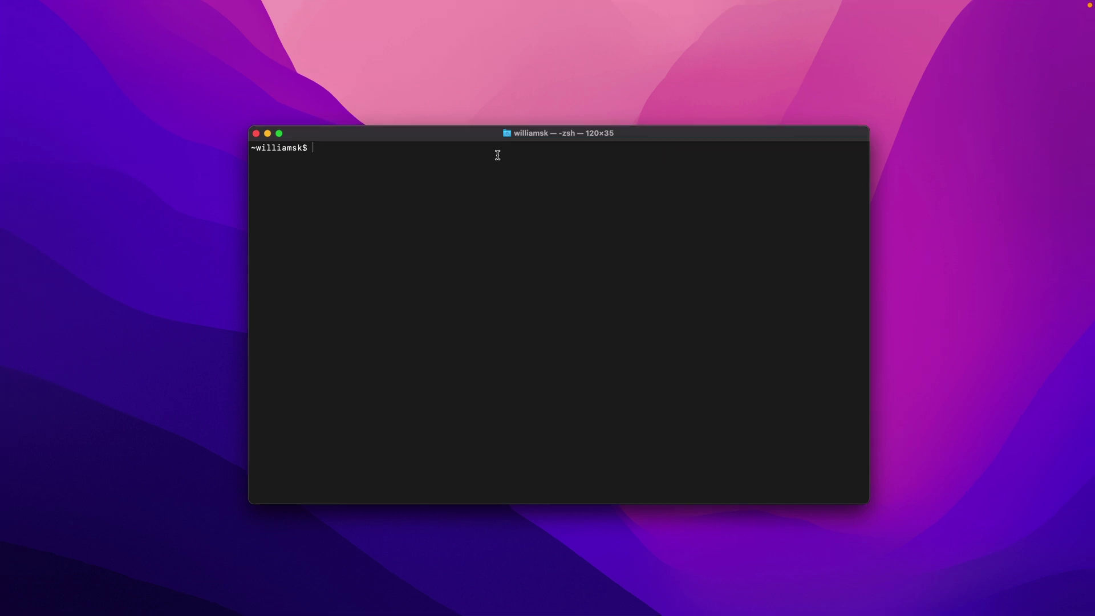
pyautogui.write('pwd')
pyautogui.press('Return')
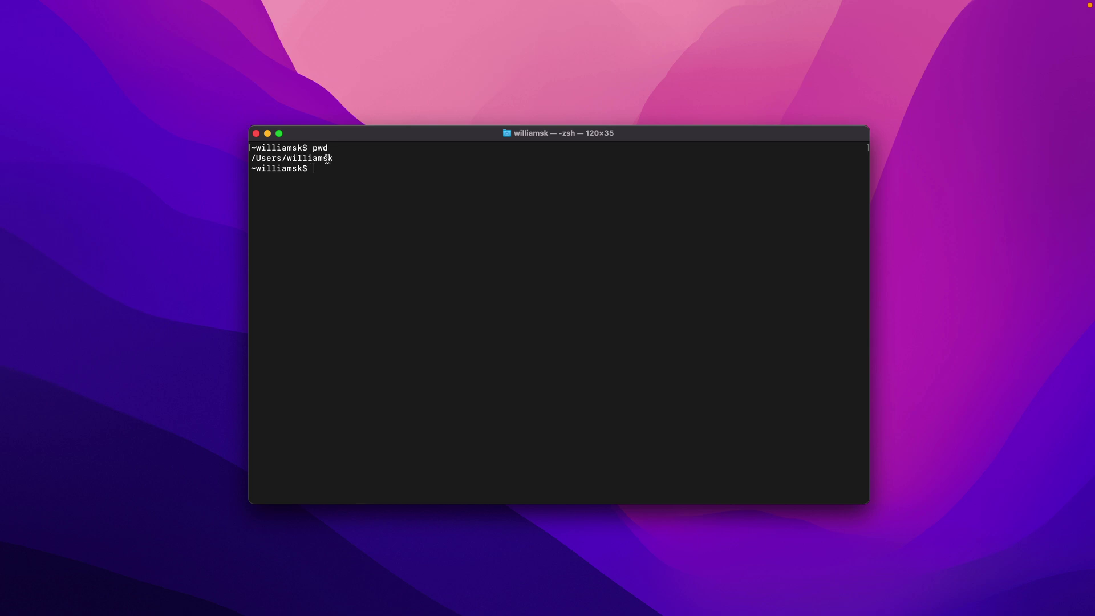
pyautogui.moveTo(339, 159); pyautogui.dragTo(289, 163)
pyautogui.click(327, 170)
pyautogui.write('clear')
pyautogui.press('Return')
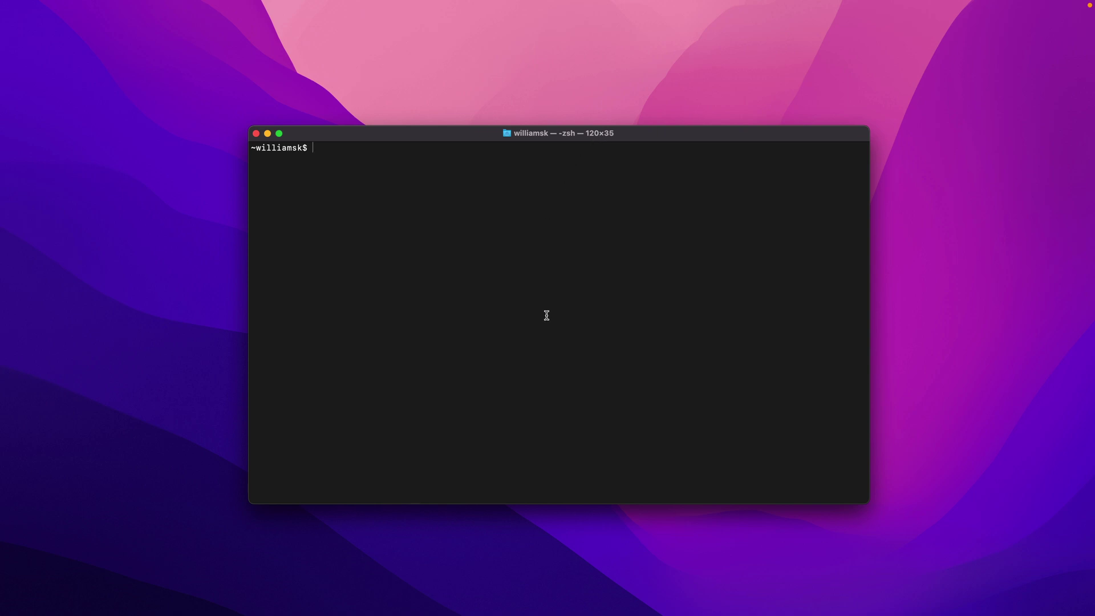
pyautogui.press('super+comma')
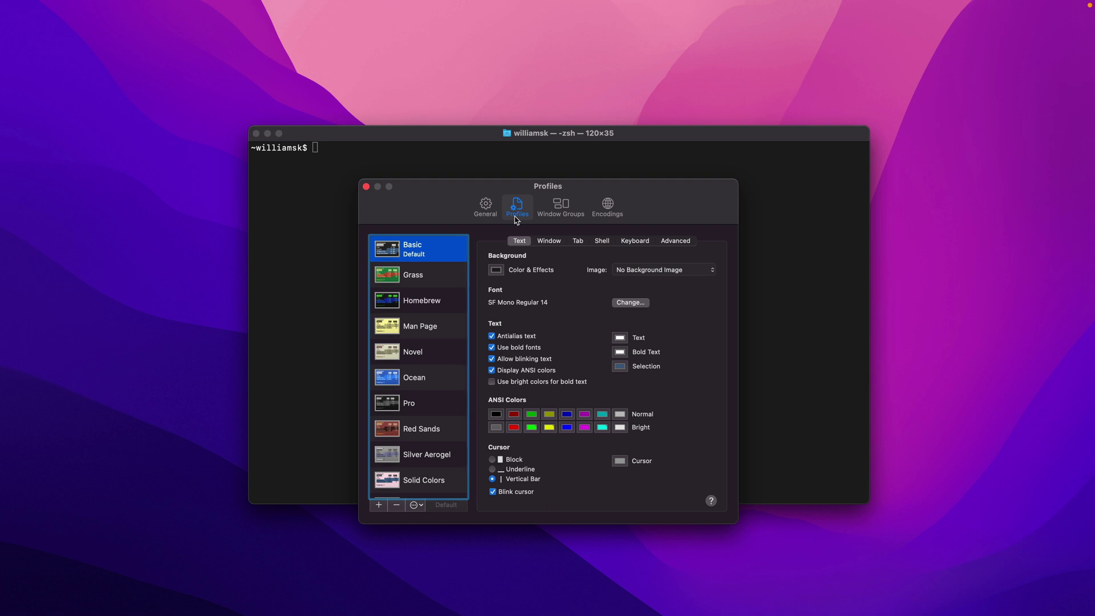
pyautogui.click(550, 242)
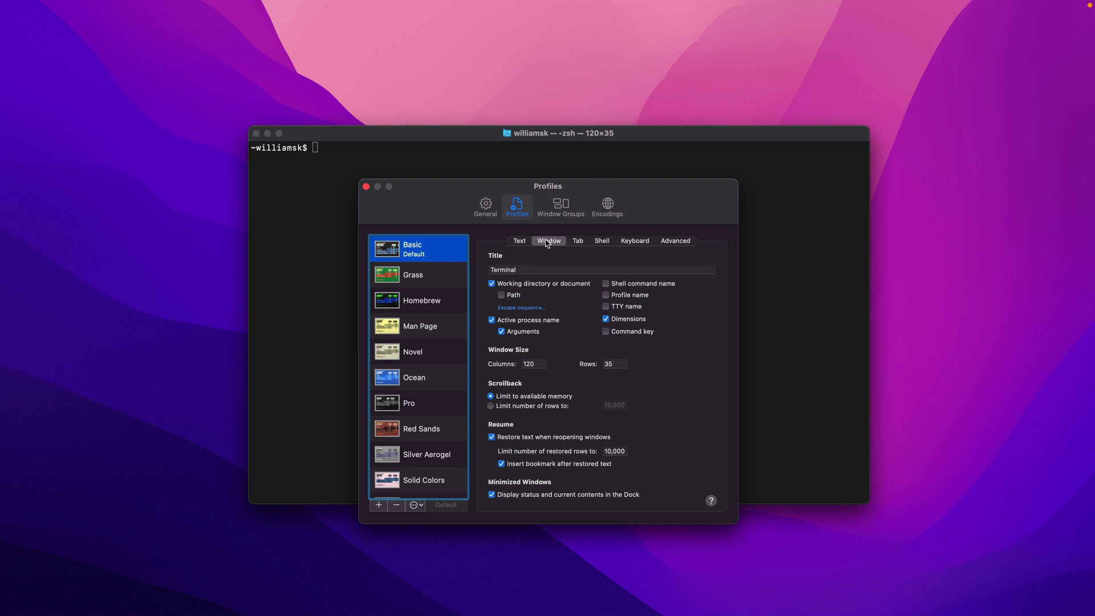
pyautogui.click(519, 242)
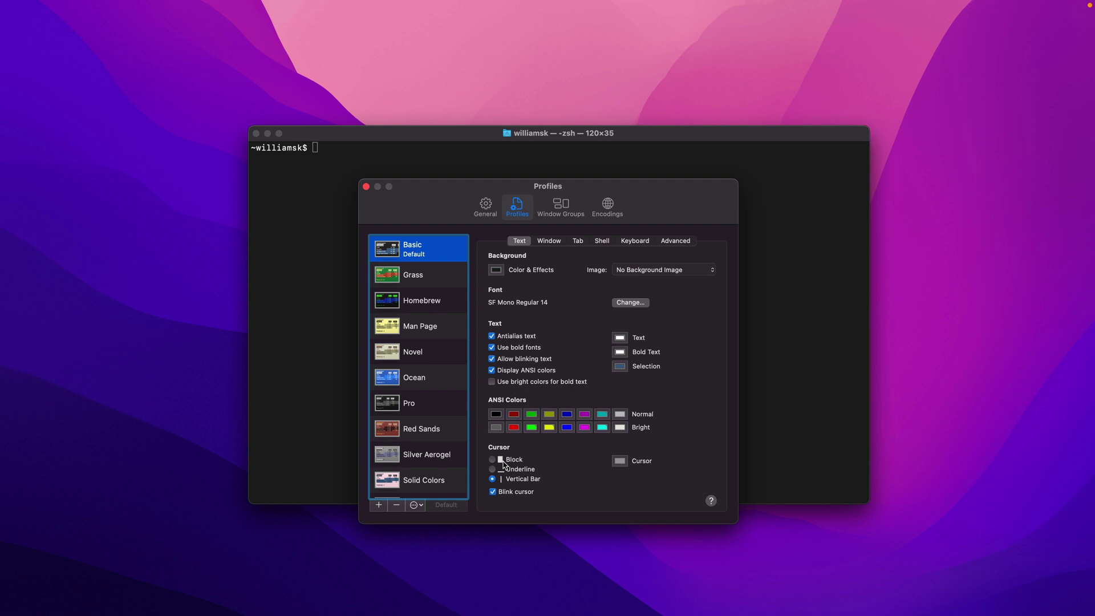
pyautogui.click(366, 186)
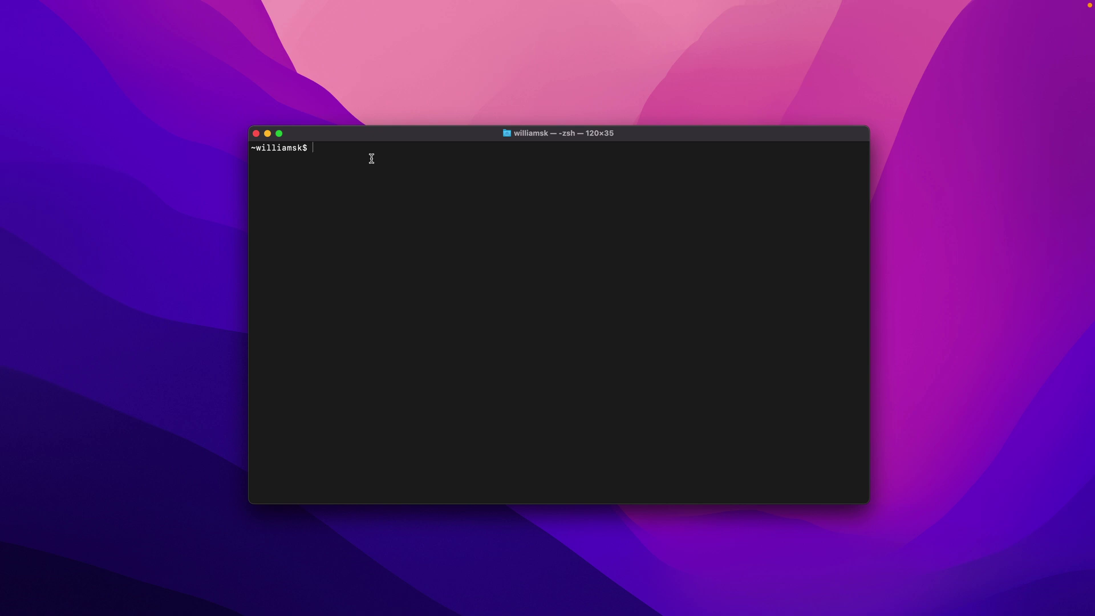
pyautogui.write('tou')
pyautogui.write('ch .')
pyautogui.write('hu')
pyautogui.write('shlogin')
# Create an empty ~/.hushlogin with touch, then clear the screen to a bare prompt
pyautogui.press('Return')
pyautogui.press('super+k')
pyautogui.write('rm')
pyautogui.write('hushl')
pyautogui.write('ogin')
# Erase the leftover 'rm .hushlogin', confirm pwd shows /Users/williamsk, then clear the screen
pyautogui.moveTo(380, 147); pyautogui.dragTo(308, 158)
pyautogui.press('BackSpace')
pyautogui.press('BackSpace')
pyautogui.press('BackSpace')
pyautogui.write('pwd')
pyautogui.press('Return')
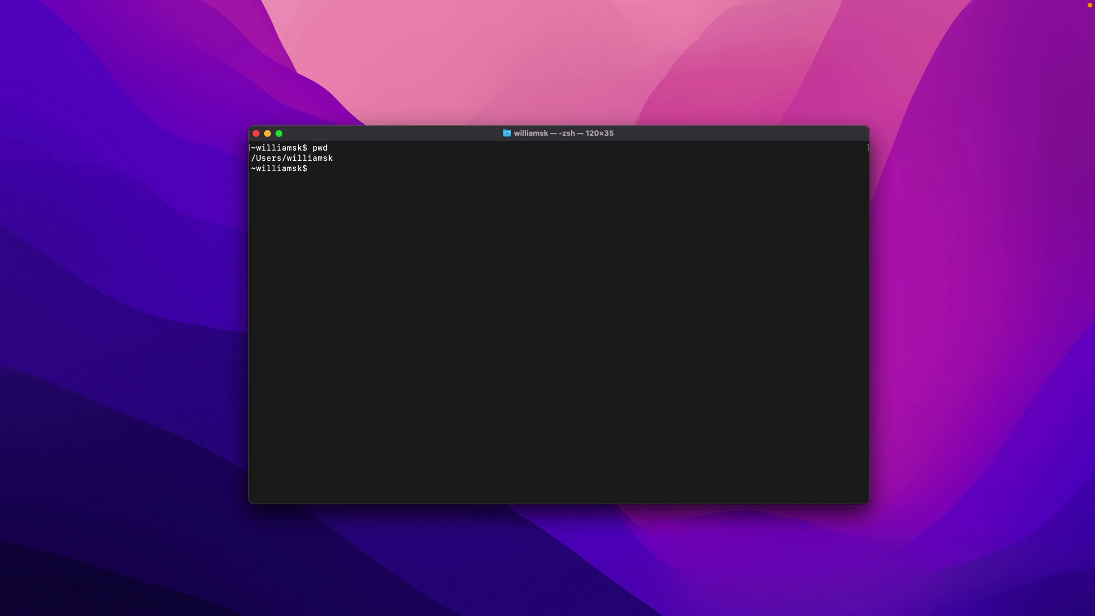
pyautogui.write('clear')
pyautogui.press('Return')
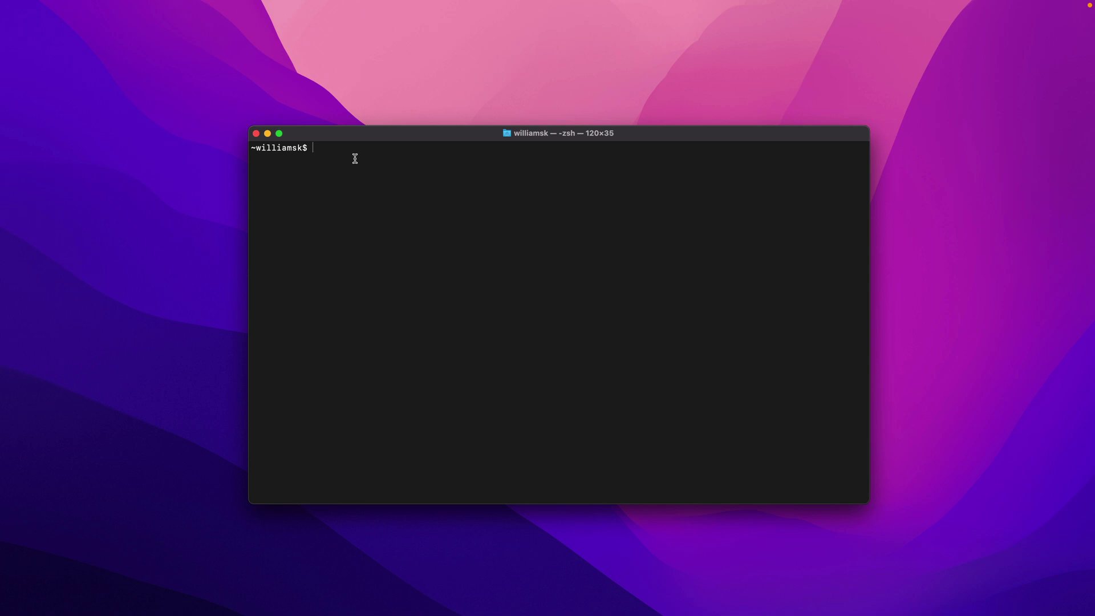
# Point out the prompt, then open ~/.zshrc in nano
pyautogui.moveTo(309, 149); pyautogui.dragTo(228, 150)
pyautogui.click(315, 148)
pyautogui.write('nano')
pyautogui.write('/.zhr')
pyautogui.press('BackSpace')
pyautogui.press('BackSpace')
pyautogui.press('BackSpace')
pyautogui.write('zsh')
pyautogui.write('rc')
pyautogui.press('Return')
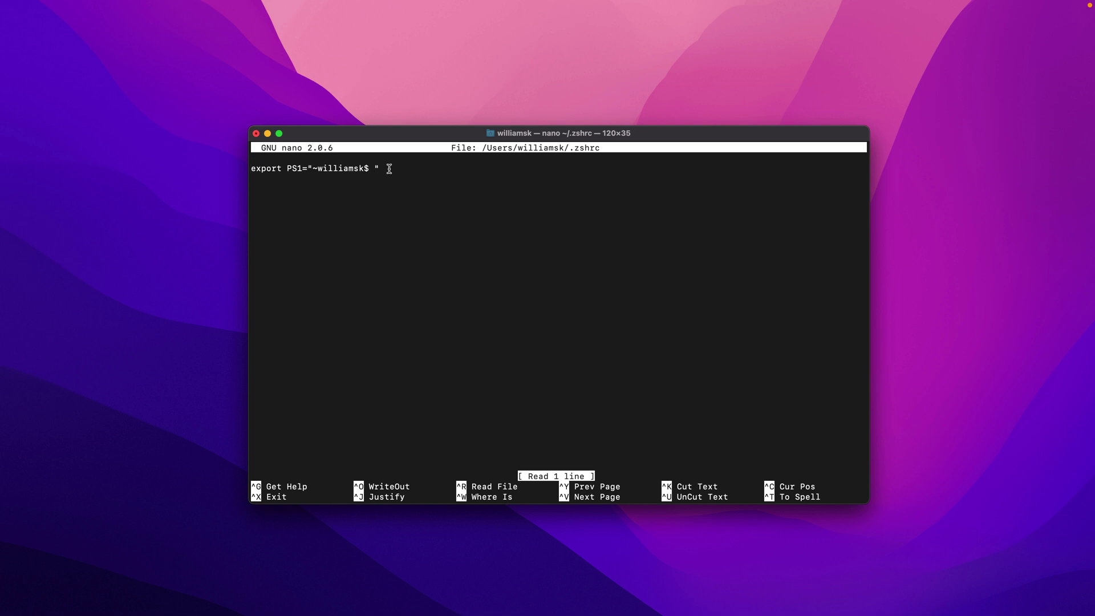
# Highlight the export PS1="~williamsk$ " prompt value, then exit nano
pyautogui.doubleClick(290, 170)
pyautogui.moveTo(382, 169); pyautogui.dragTo(308, 170)
pyautogui.hotkey('ctrl', 'x')
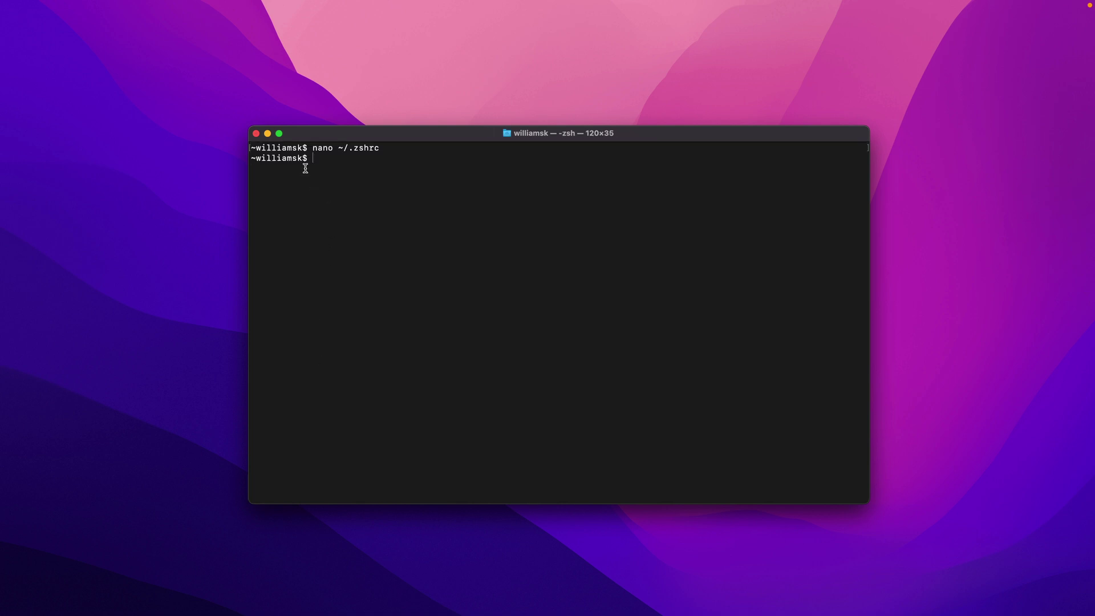
# Point out the ~williamsk$ prompt, then run clear to empty the screen
pyautogui.moveTo(305, 162); pyautogui.dragTo(255, 159)
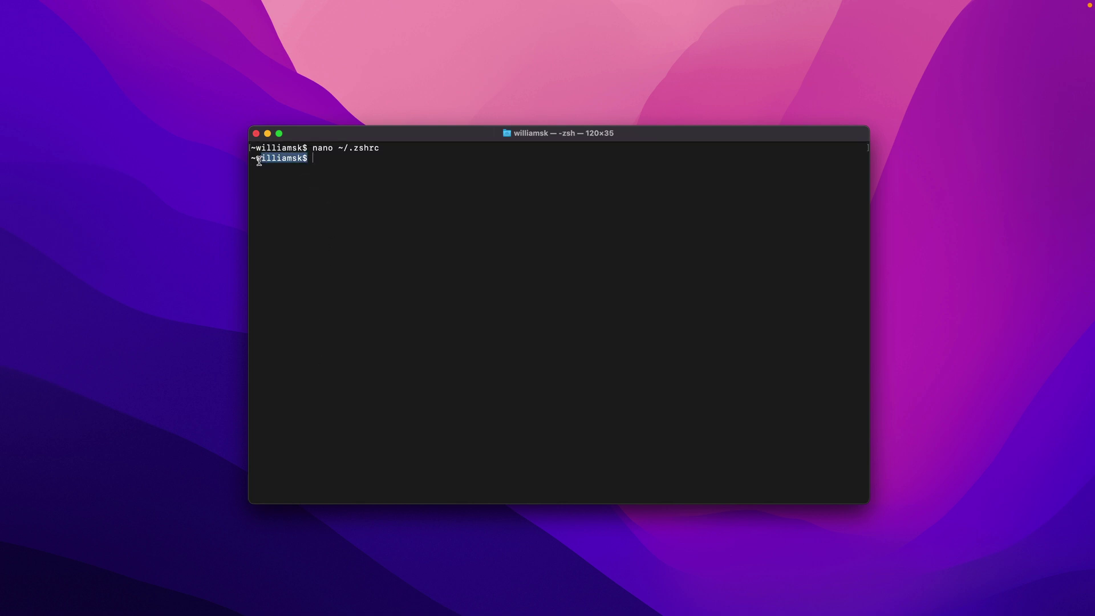
pyautogui.click(328, 159)
pyautogui.write('clear')
pyautogui.press('Return')
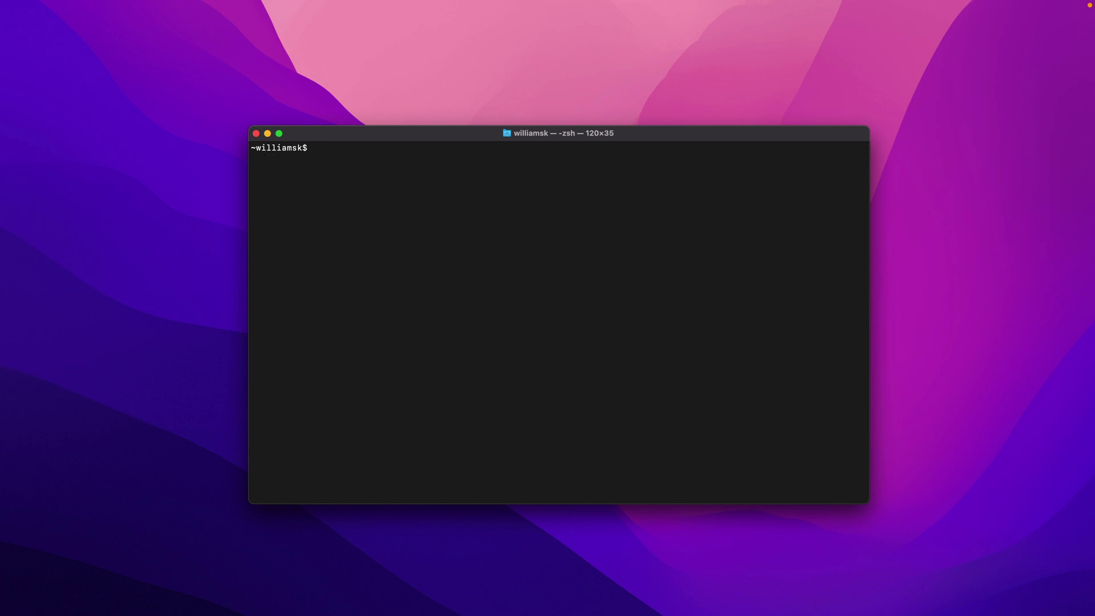